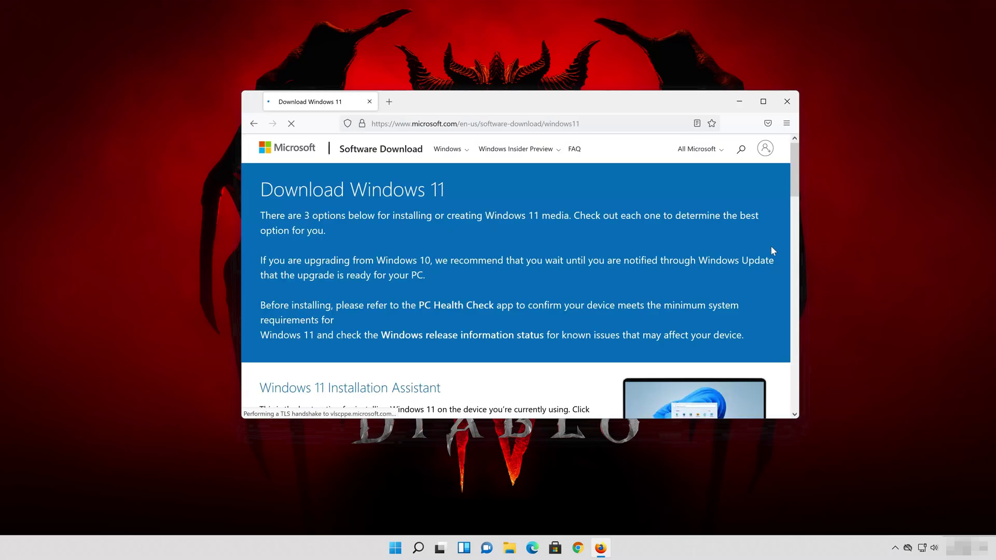
Download the Windows 11 installation media creation tool from the Microsoft page, save the file, and close the browser.
scroll(760, 258, "down", 3)
scroll(758, 257, "down", 5)
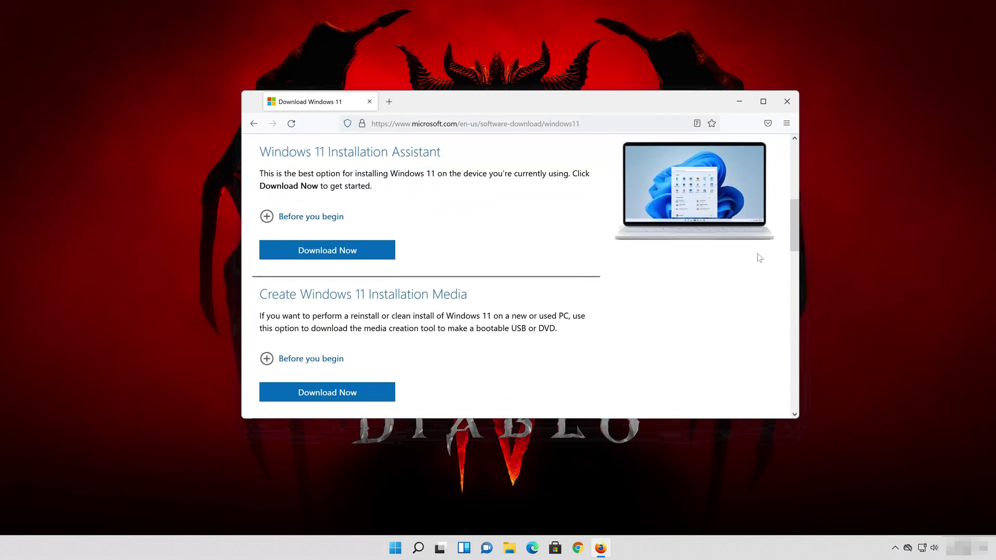
scroll(757, 255, "up", 3)
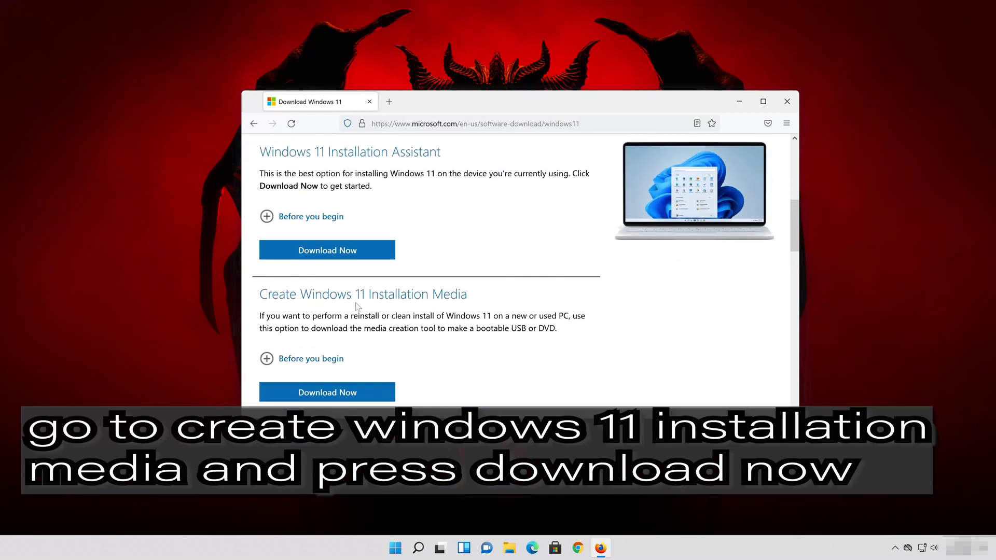
left_click(344, 398)
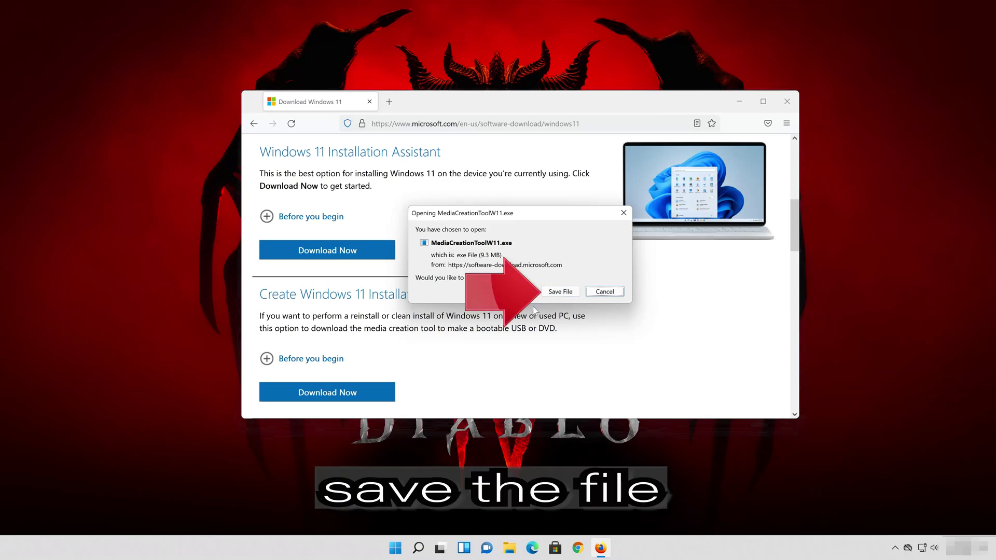
left_click(559, 295)
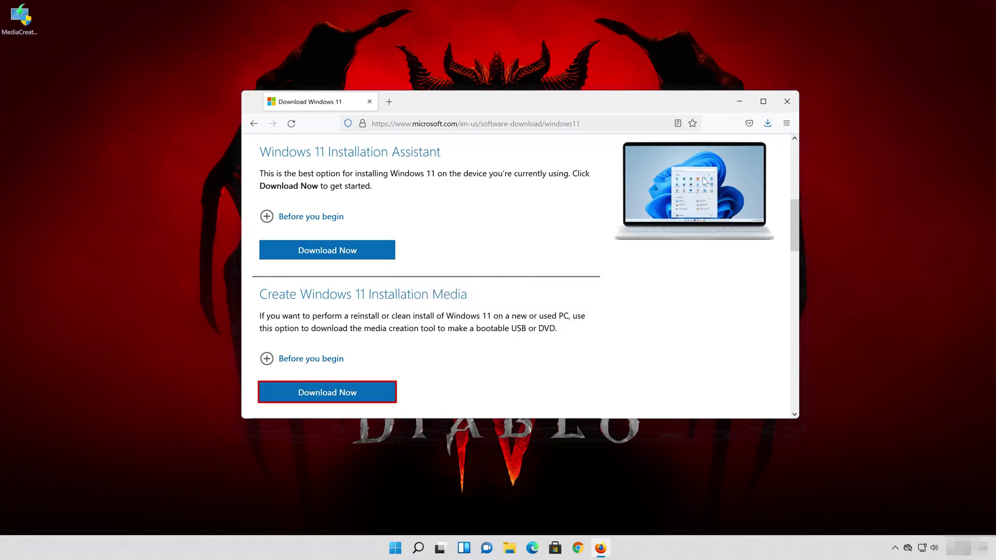
left_click(785, 104)
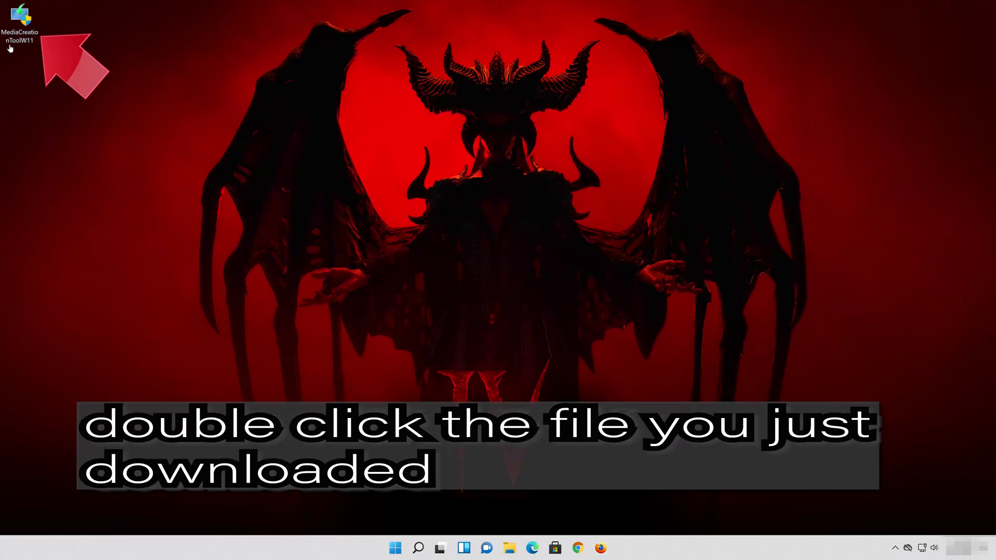
Run MediaCreationToolW11 from the desktop with permission to make changes, and accept its license terms.
double_click(27, 27)
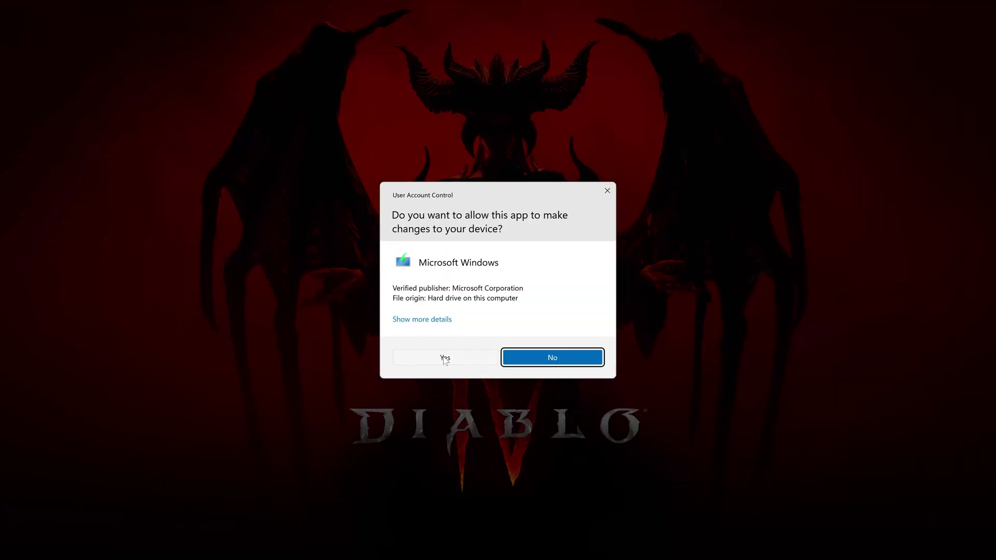
left_click(444, 358)
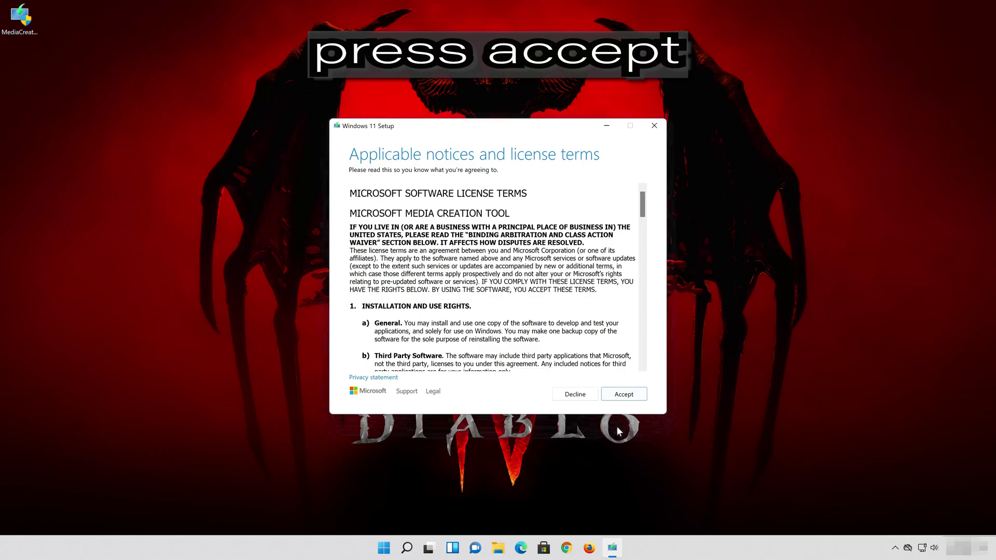
left_click(624, 394)
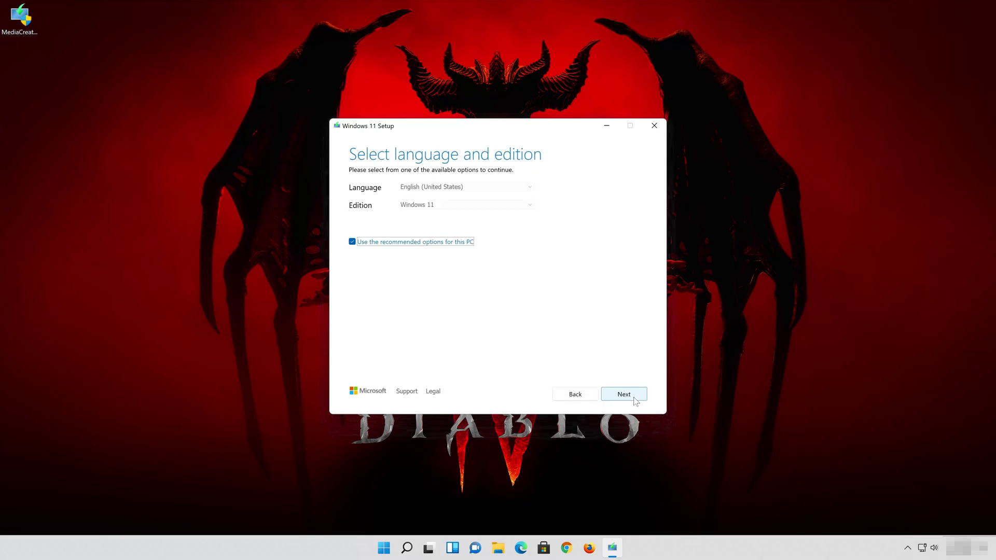
Keep the recommended language and edition options for this PC, and choose ISO file as the media.
left_click(352, 242)
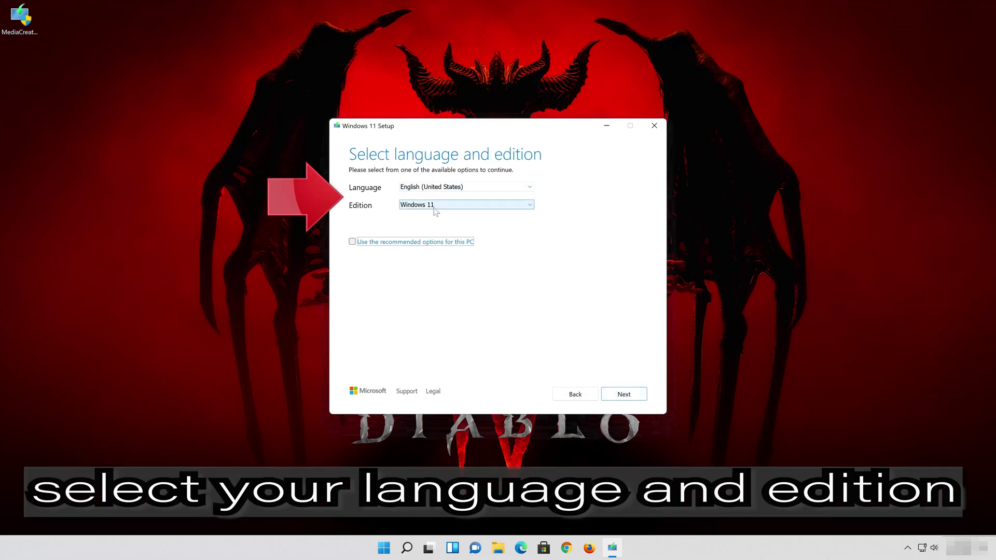
left_click(352, 242)
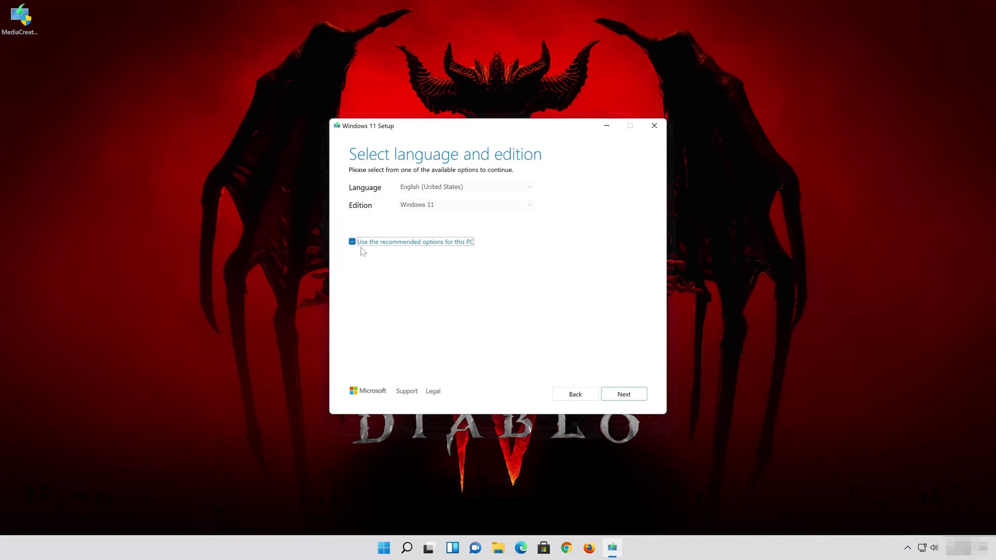
left_click(624, 394)
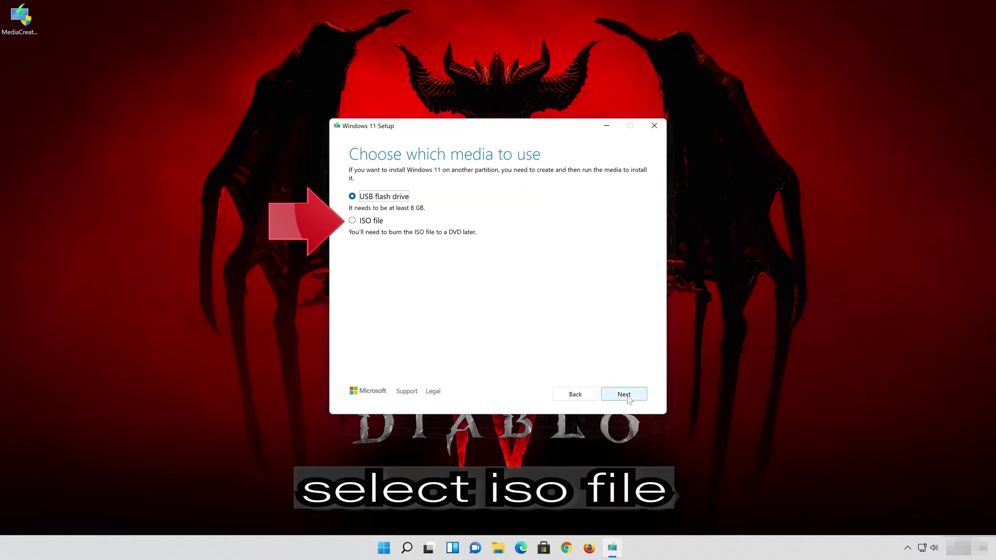
left_click(353, 221)
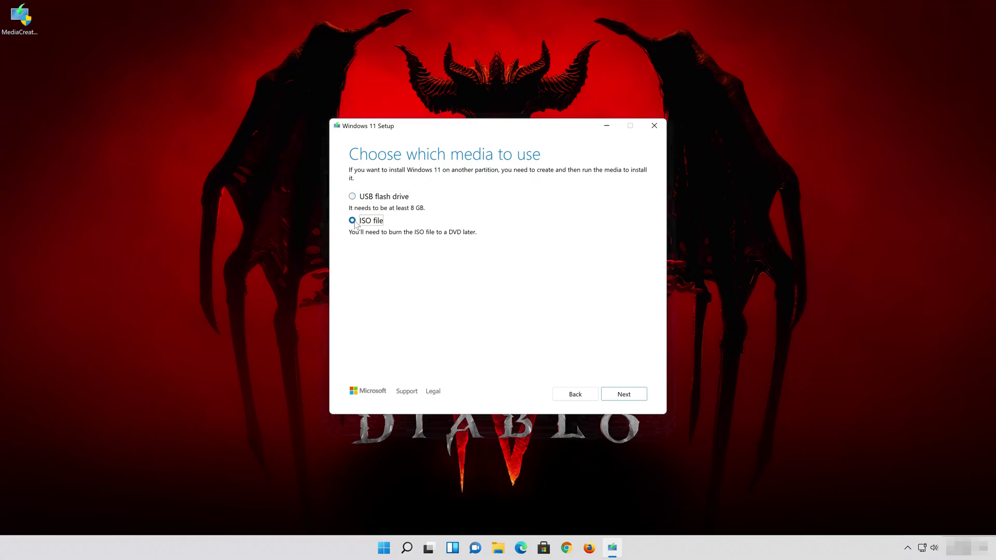
left_click(628, 394)
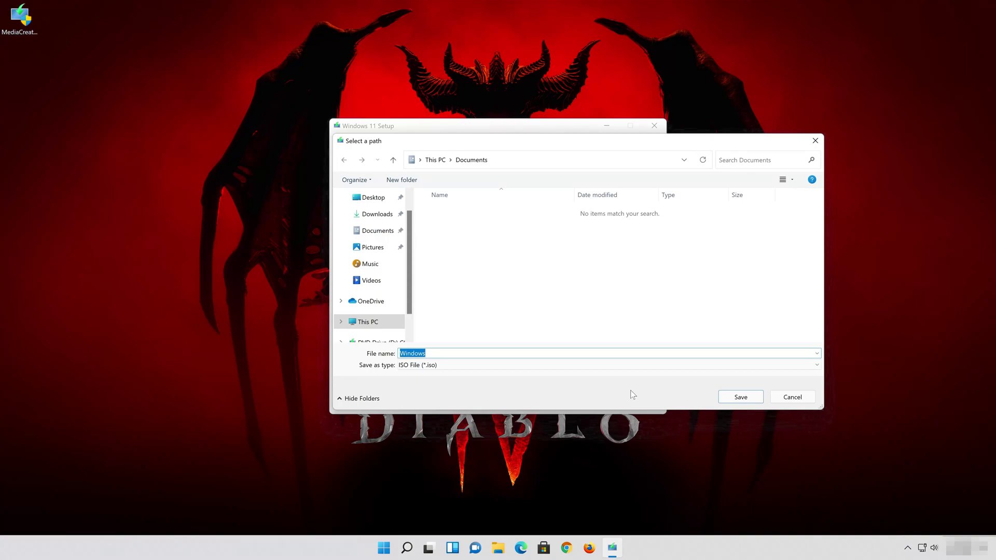
Save the ISO file to the Desktop as "Windows 11" and finish the media creation setup.
left_click(372, 197)
left_click(417, 353)
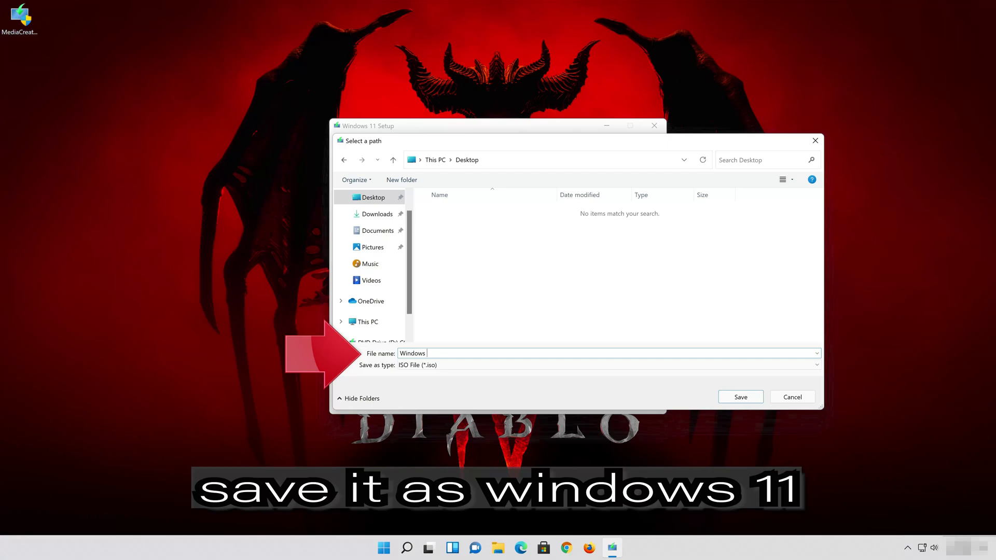
type("11")
left_click(750, 399)
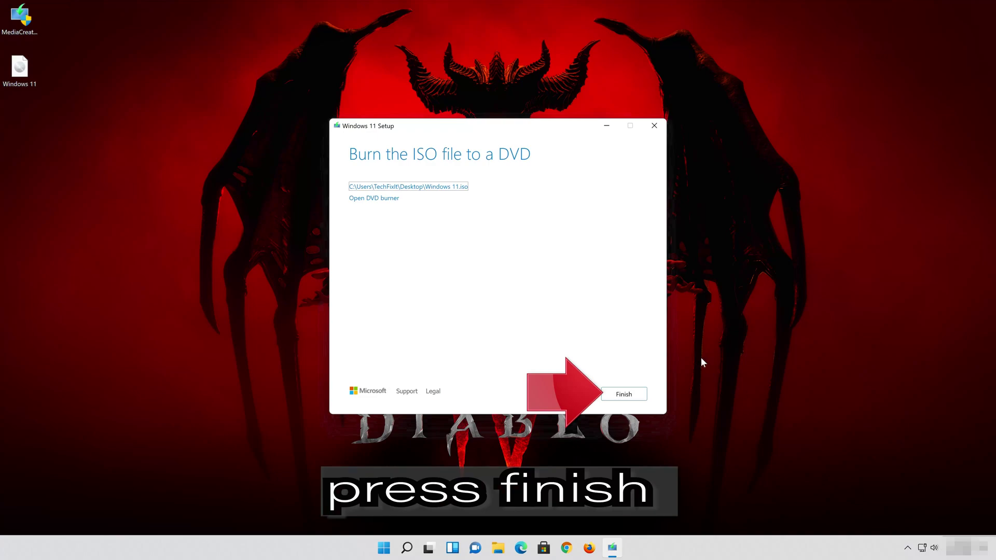
left_click(624, 394)
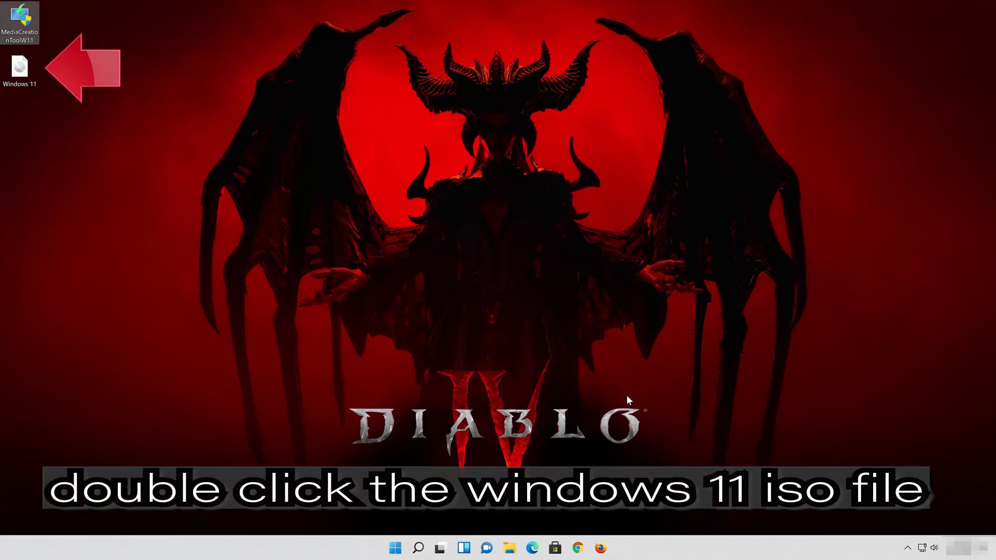
Run setup from the Windows 11 ISO on the desktop with permission to make changes, and accept the license terms.
double_click(25, 76)
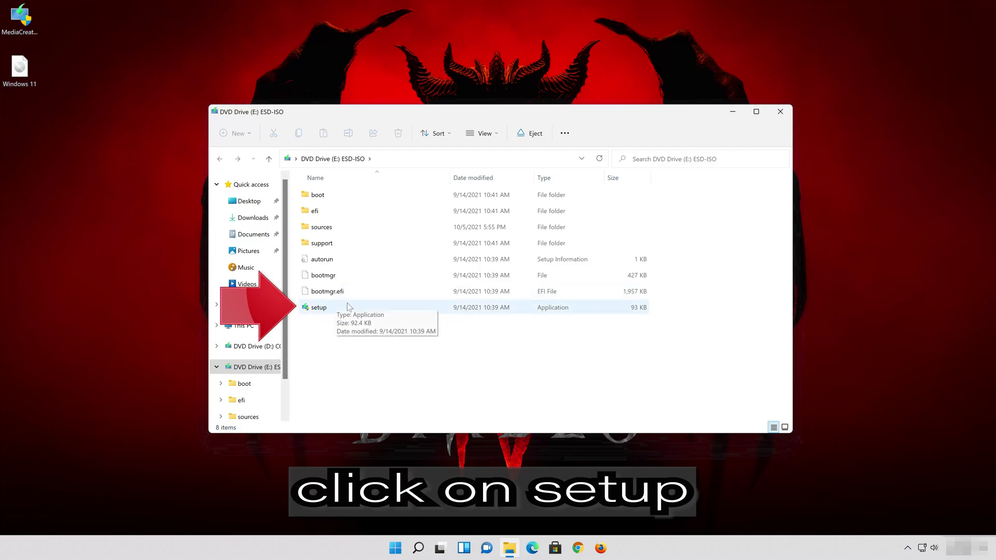
left_click(347, 306)
double_click(347, 305)
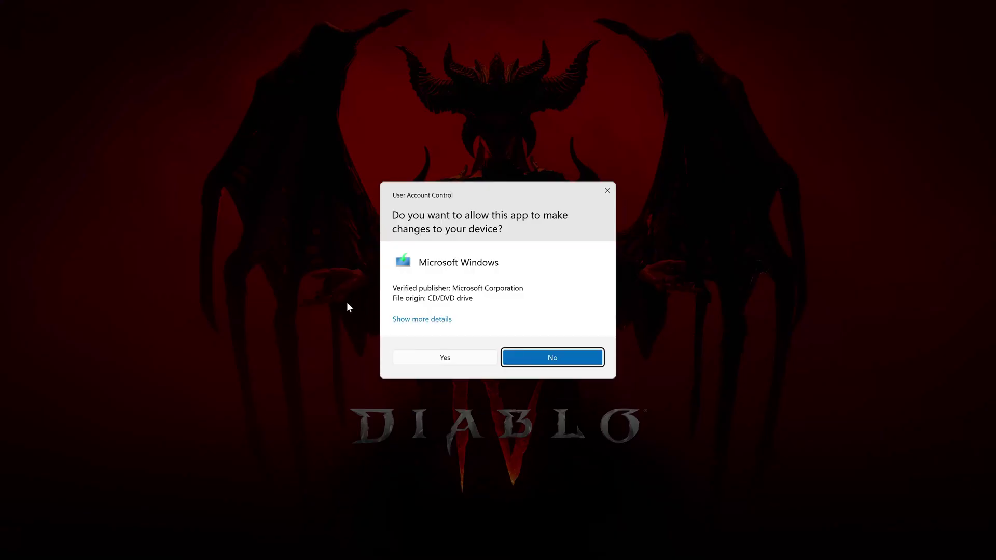
left_click(451, 359)
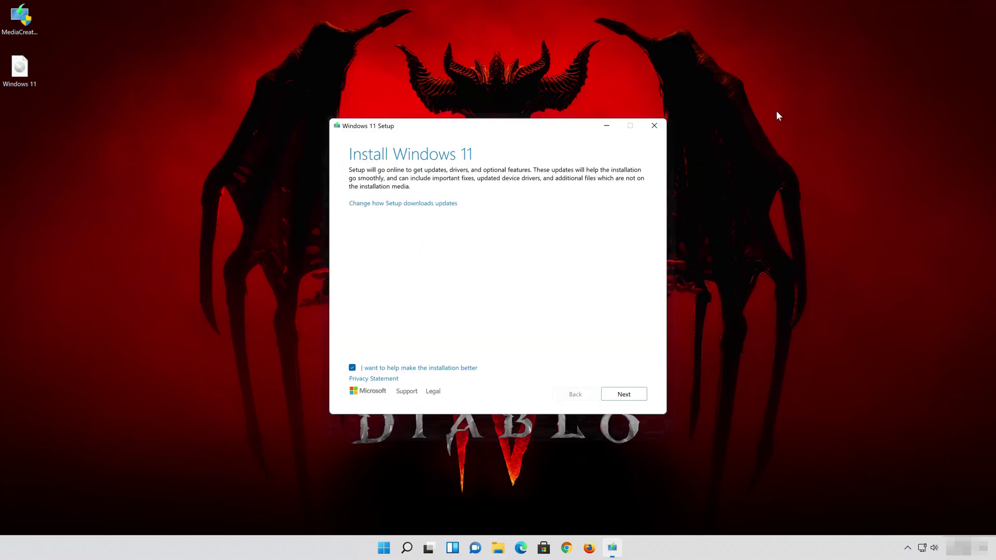
left_click(632, 397)
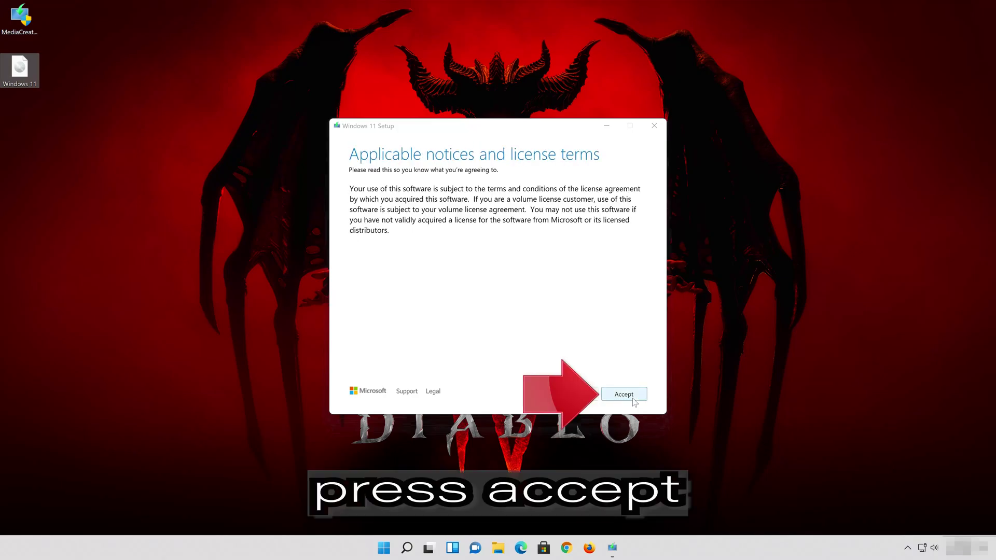
left_click(633, 398)
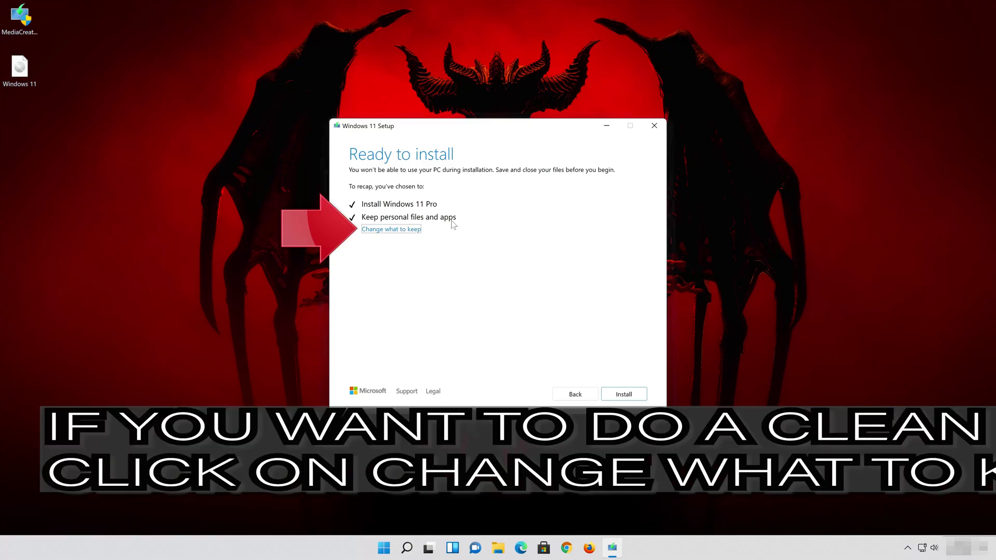
Confirm Keep personal files and apps as what to keep, and start the Windows 11 Pro installation.
left_click(410, 229)
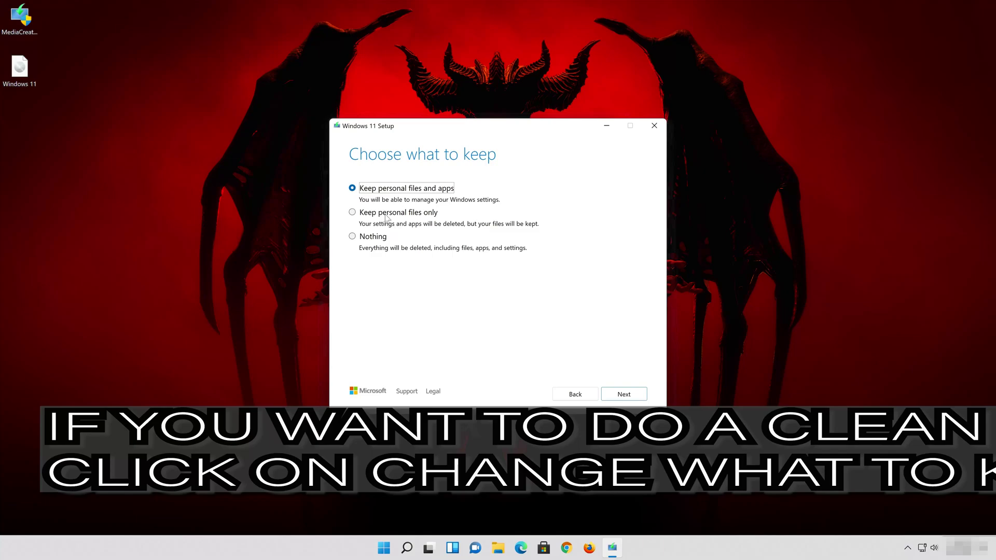
left_click(627, 394)
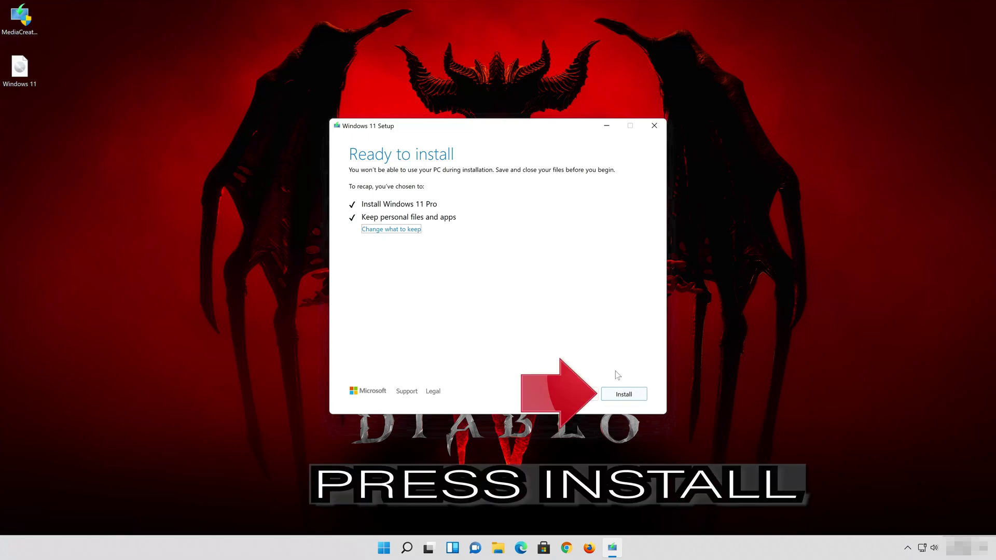
left_click(631, 396)
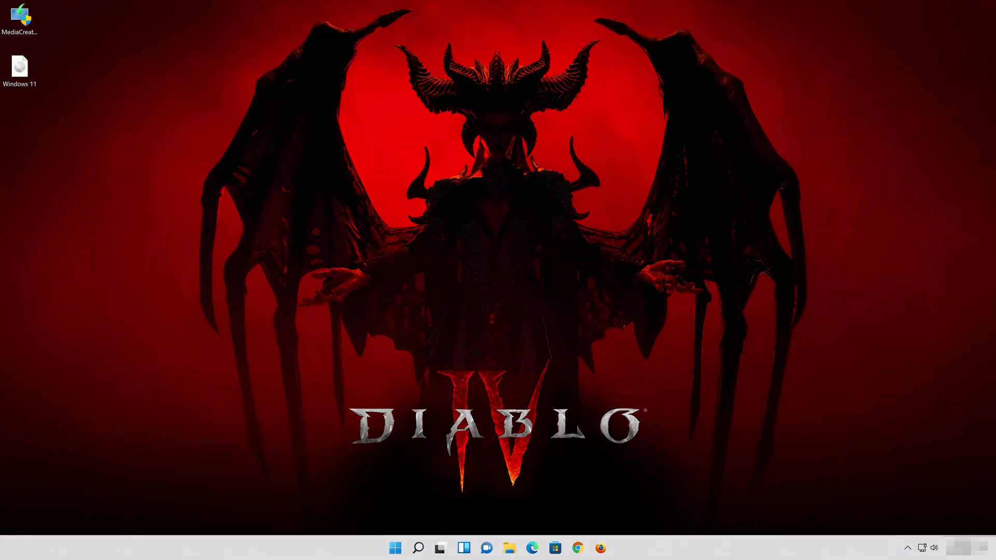
Eject DVD Drive (D:) in File Explorer.
left_click(509, 548)
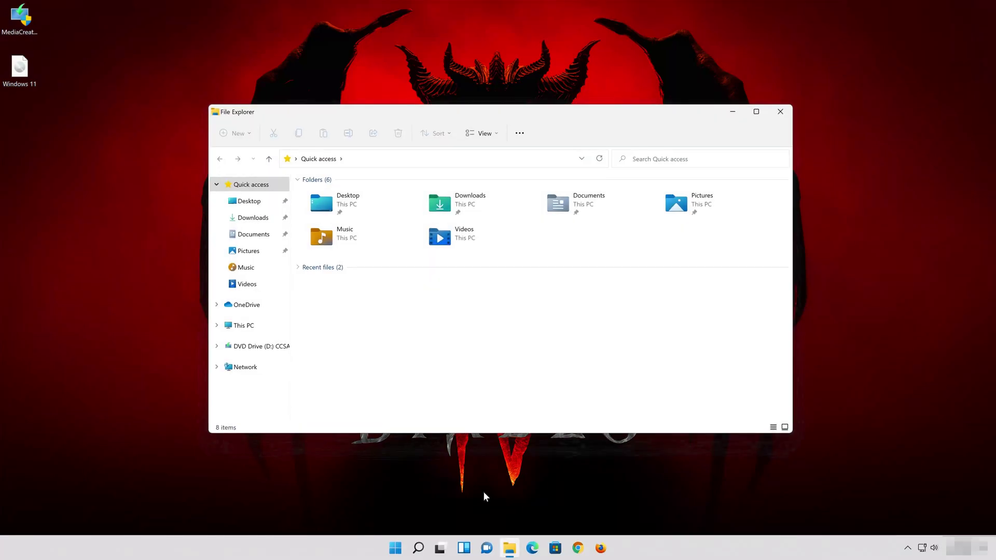
right_click(265, 350)
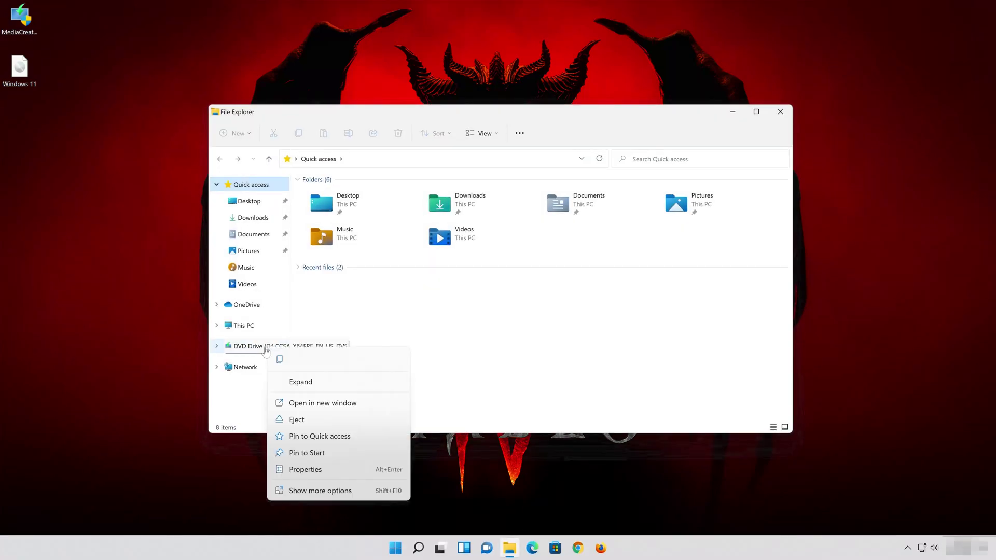
left_click(340, 418)
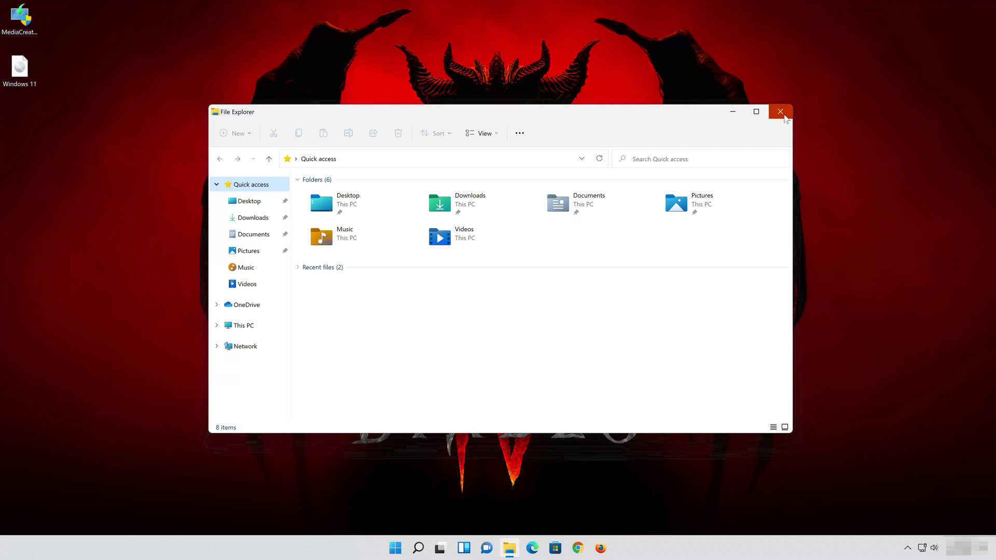